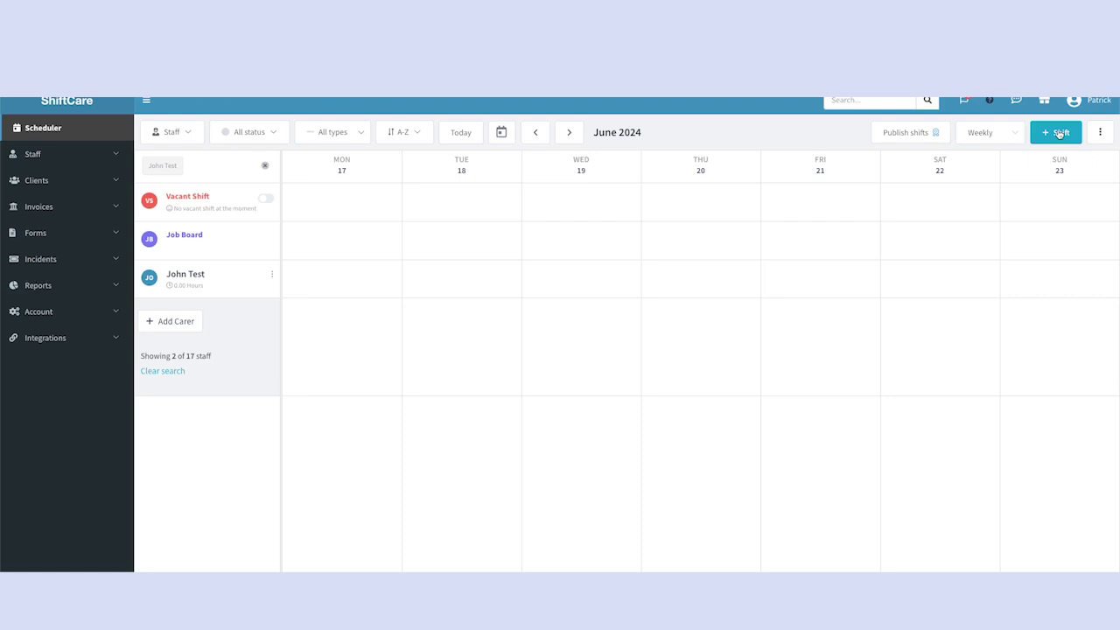
Start a new shift and choose Jane Test as its client
click(1058, 133)
click(928, 148)
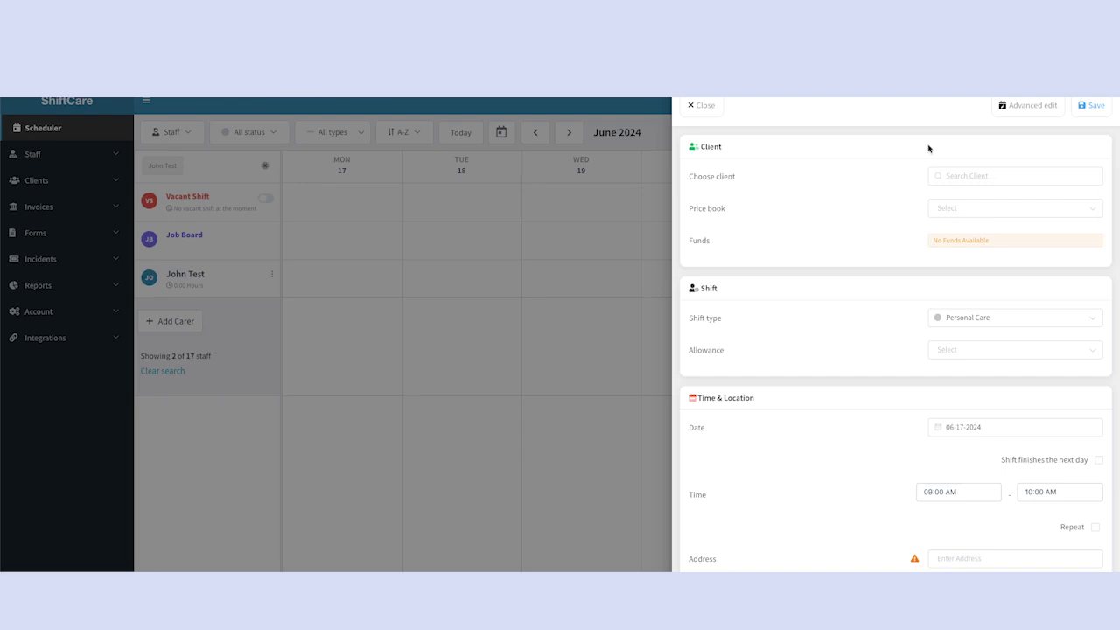
click(967, 177)
text(jane)
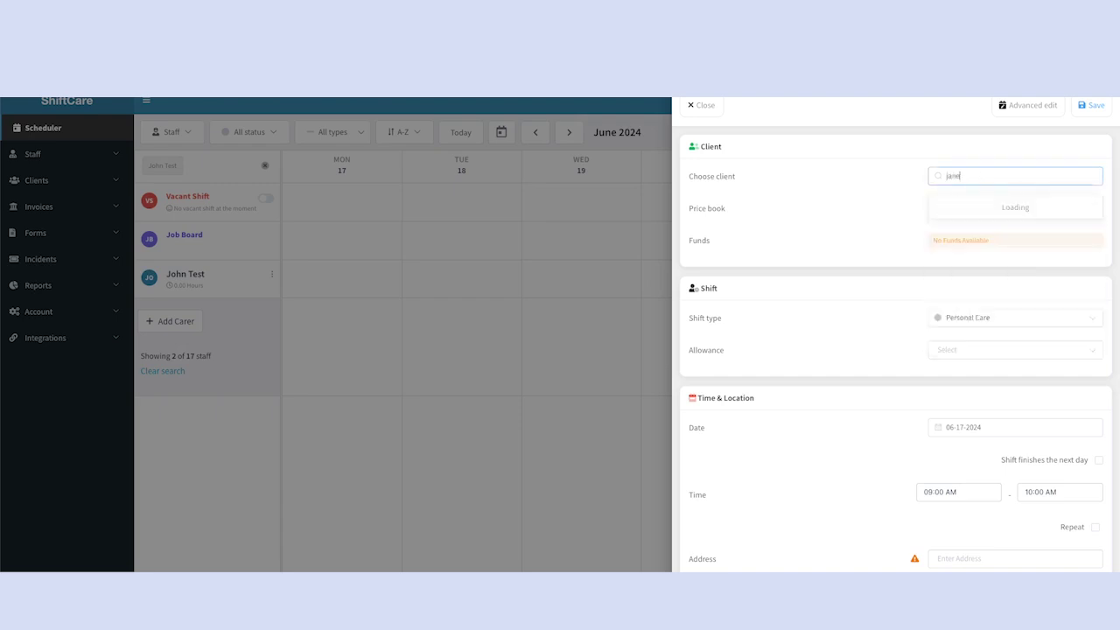
click(977, 209)
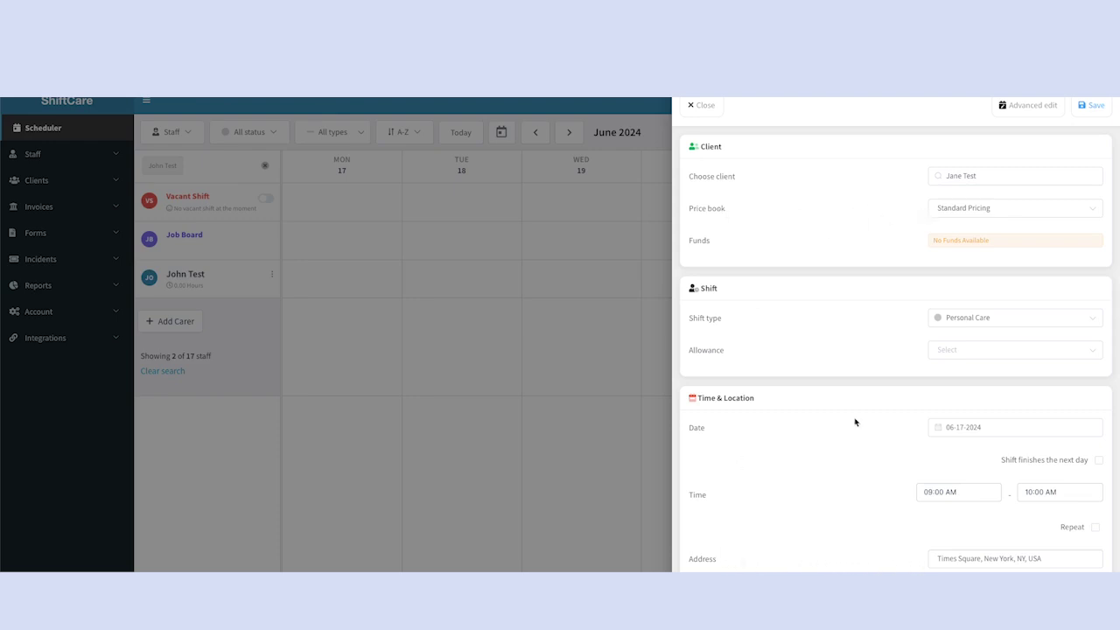
Set the shift's price book to Standard Pricing
click(987, 212)
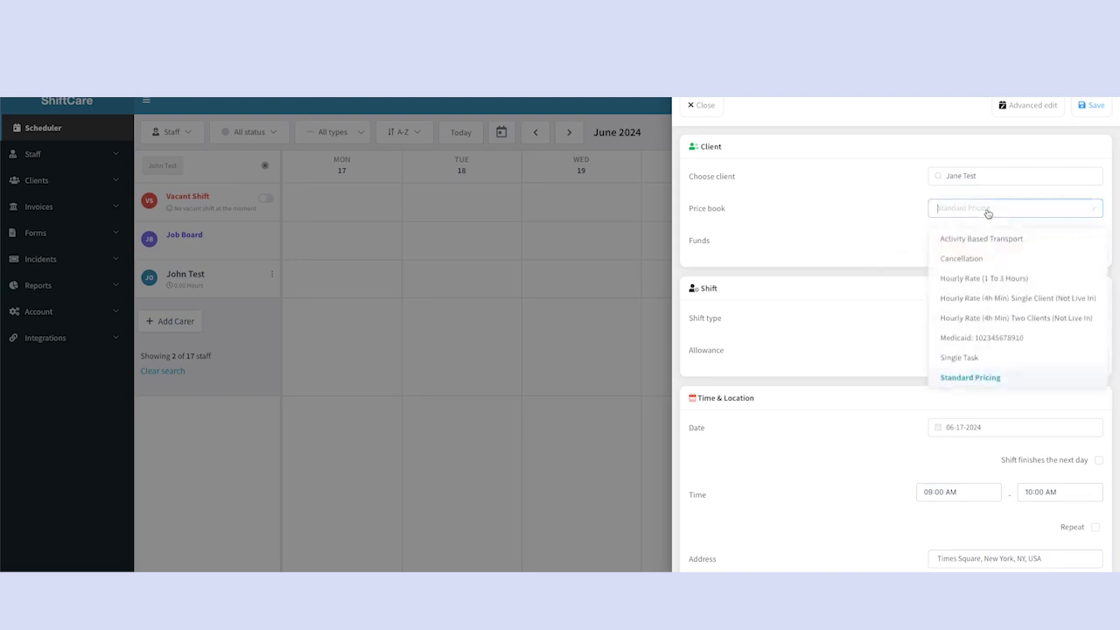
click(979, 358)
click(988, 212)
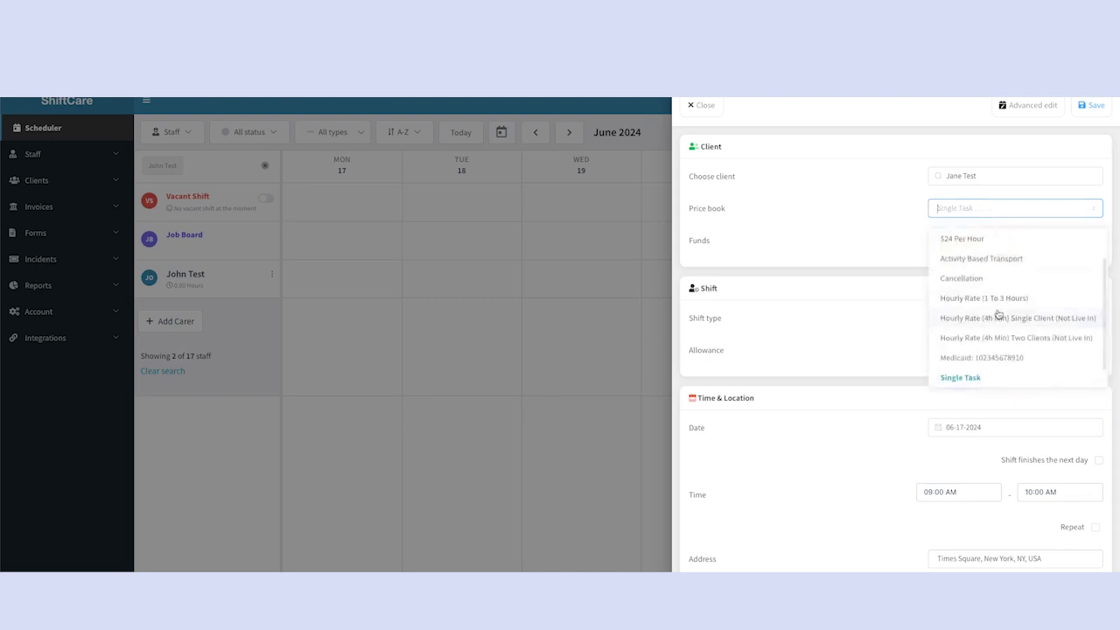
scroll(992, 328, down, 1)
click(988, 378)
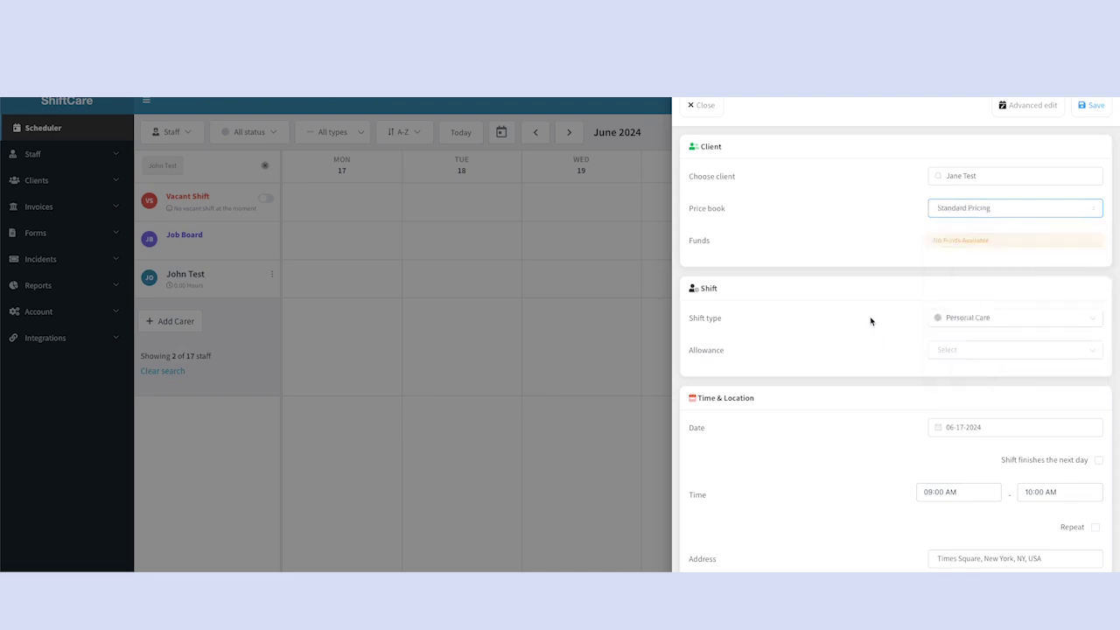
click(807, 326)
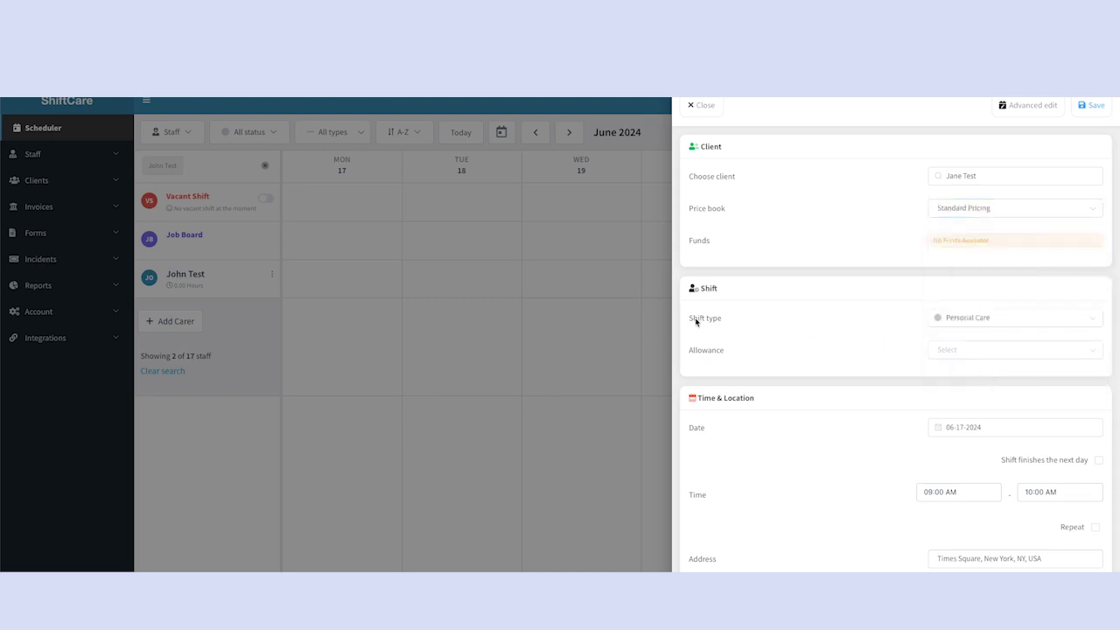
click(986, 321)
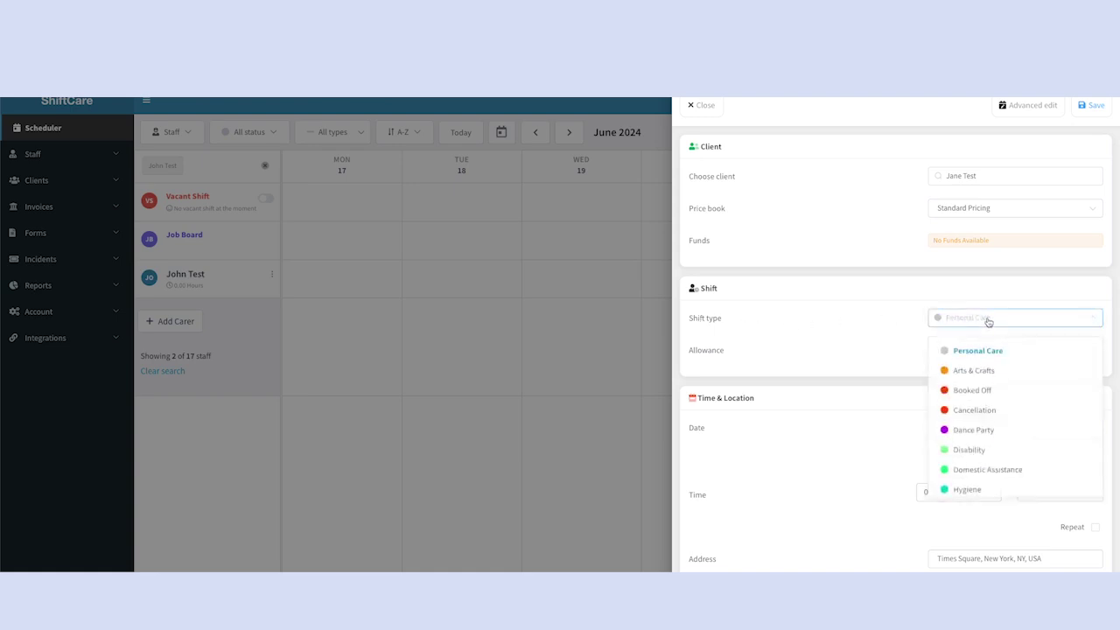
scroll(987, 388, down, 2)
scroll(986, 391, up, 1)
scroll(986, 390, up, 2)
click(995, 350)
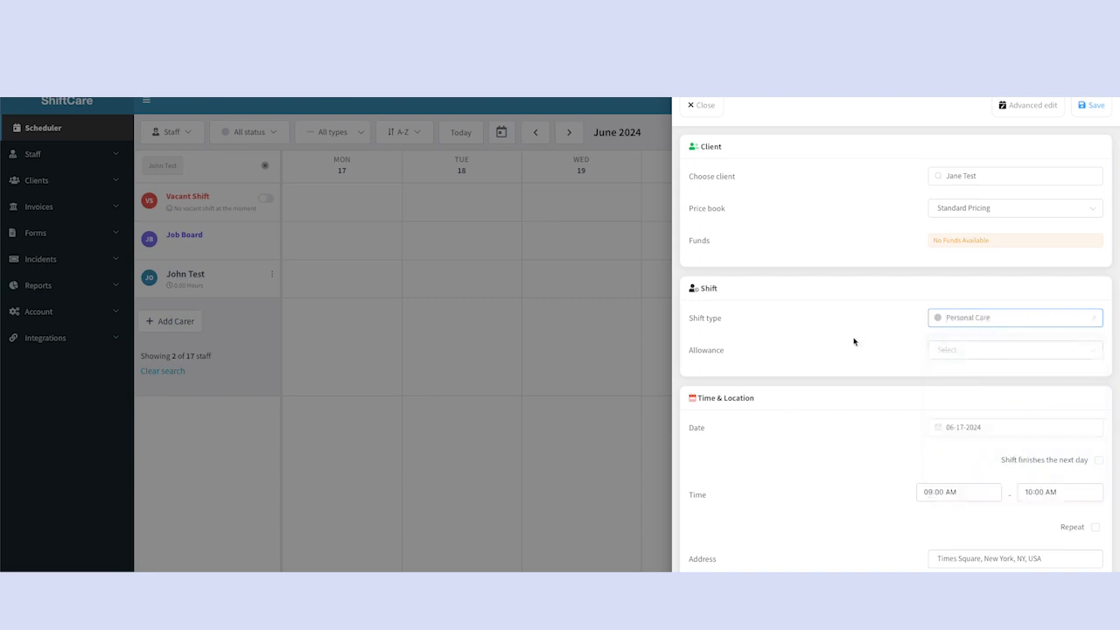
click(970, 350)
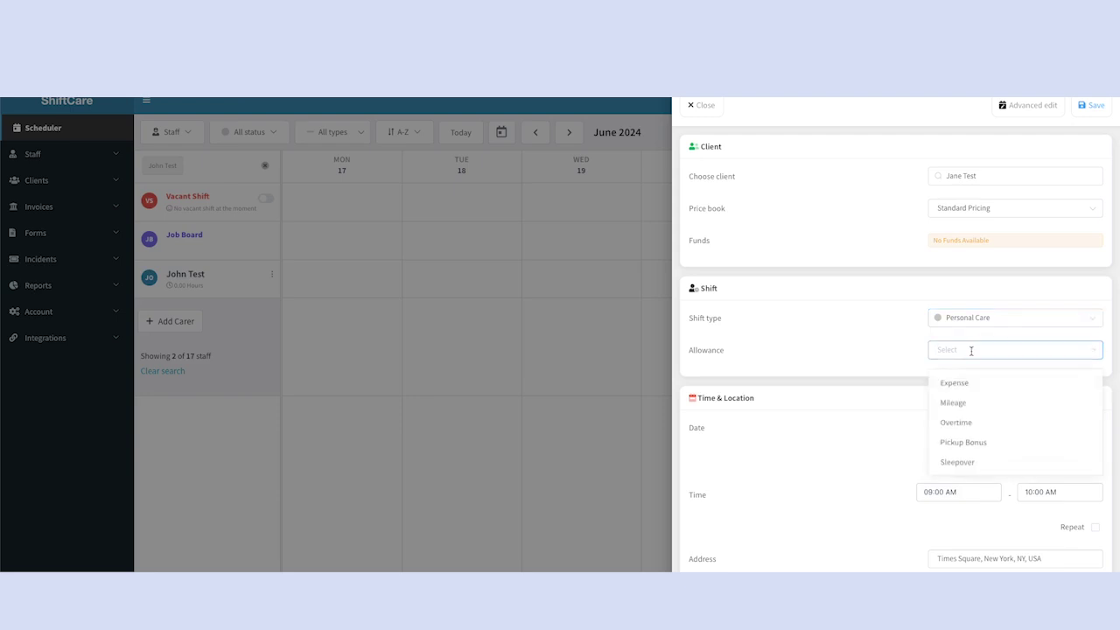
click(841, 341)
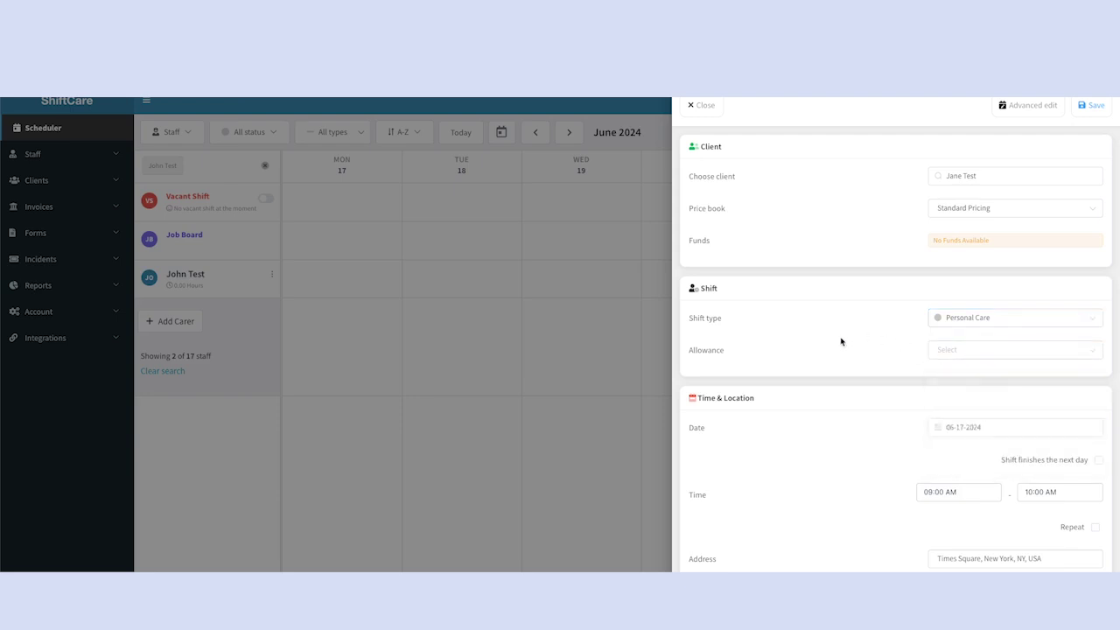
Set the end time to 05:00 PM so the shift runs 09:00 AM–05:00 PM
scroll(841, 342, down, 1)
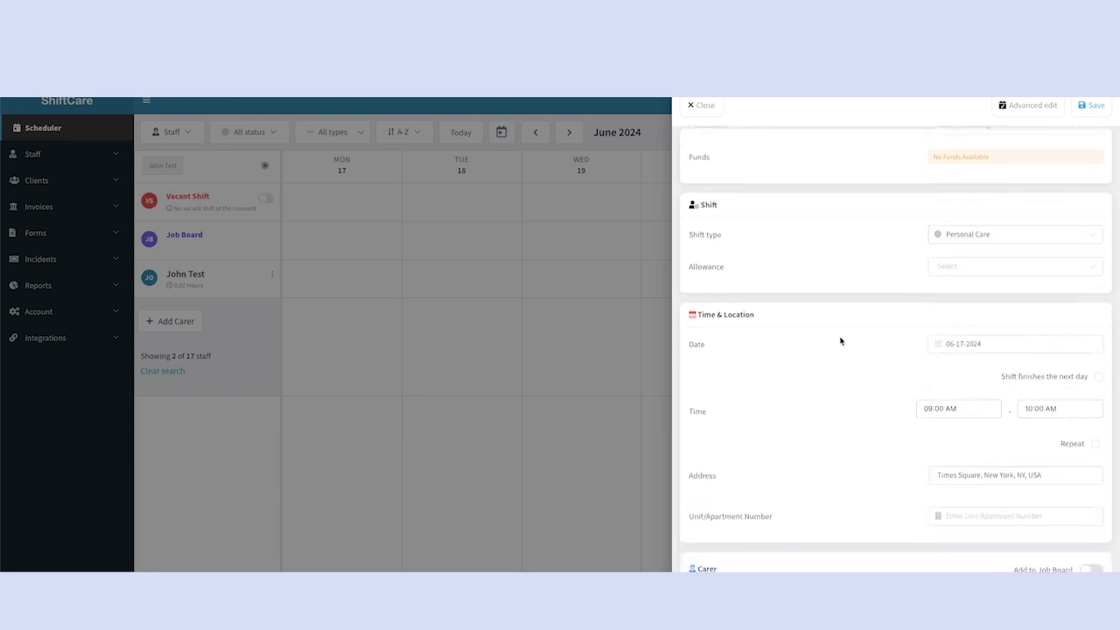
scroll(839, 341, down, 2)
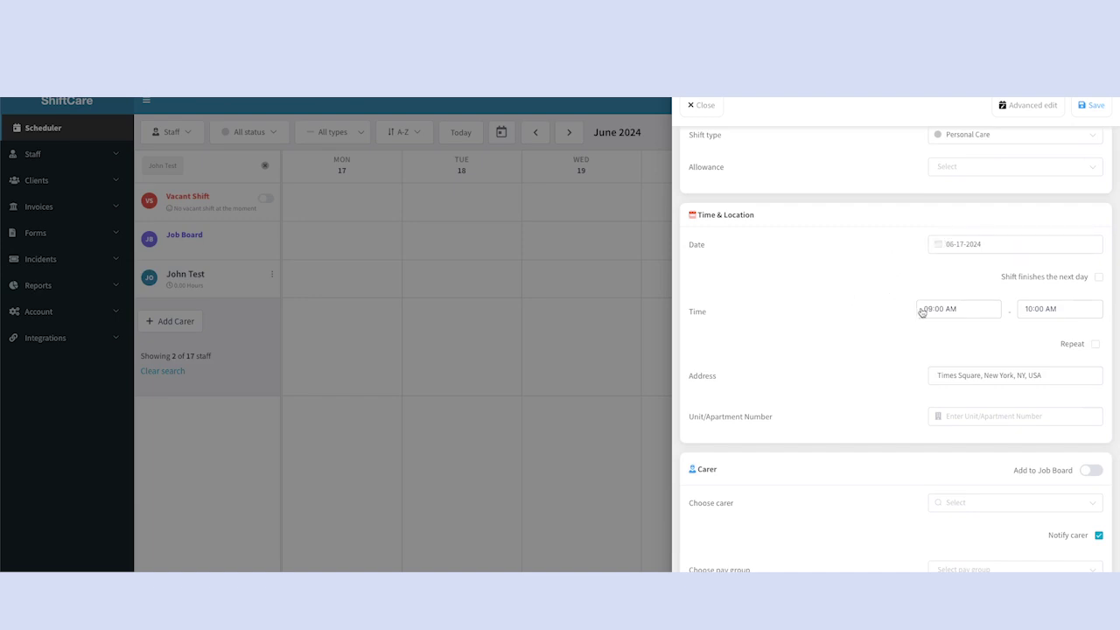
click(1039, 312)
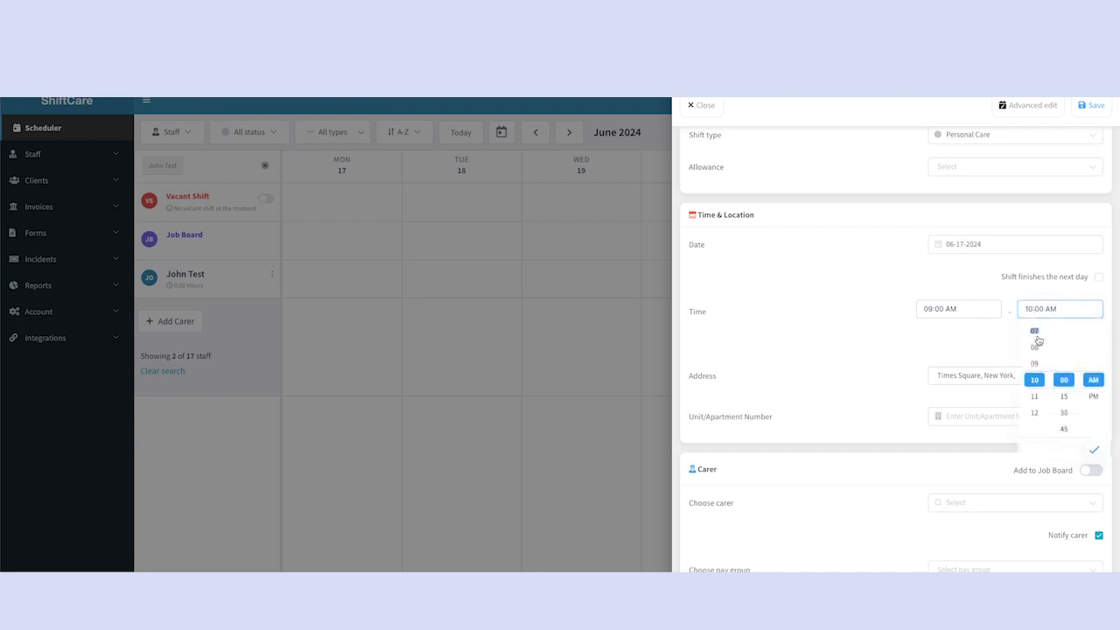
scroll(1036, 350, up, 4)
click(1035, 362)
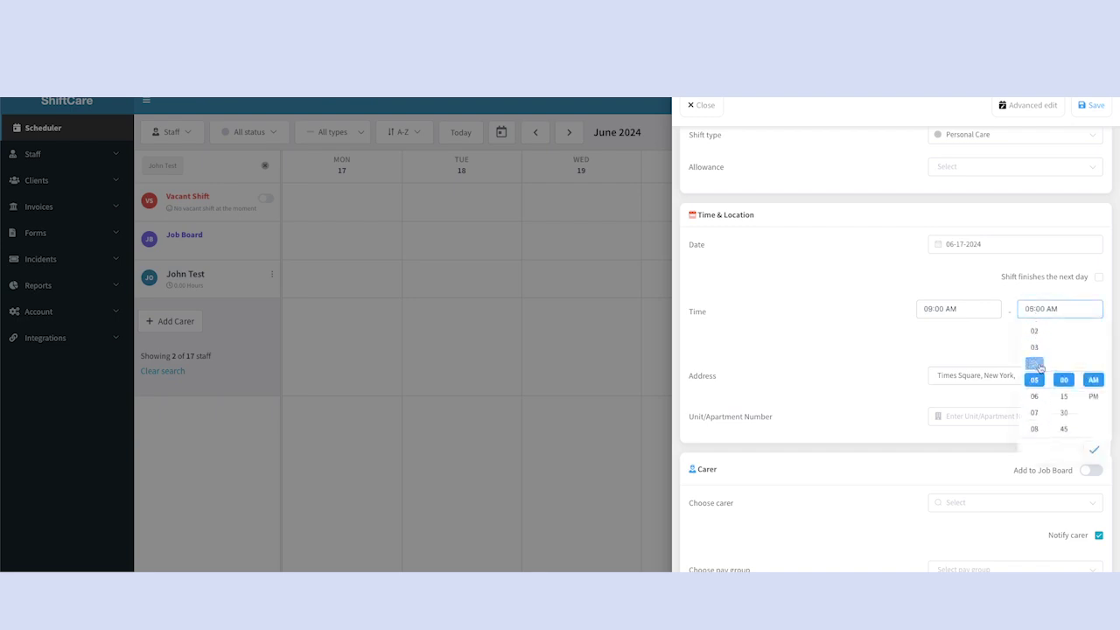
click(1092, 396)
click(878, 350)
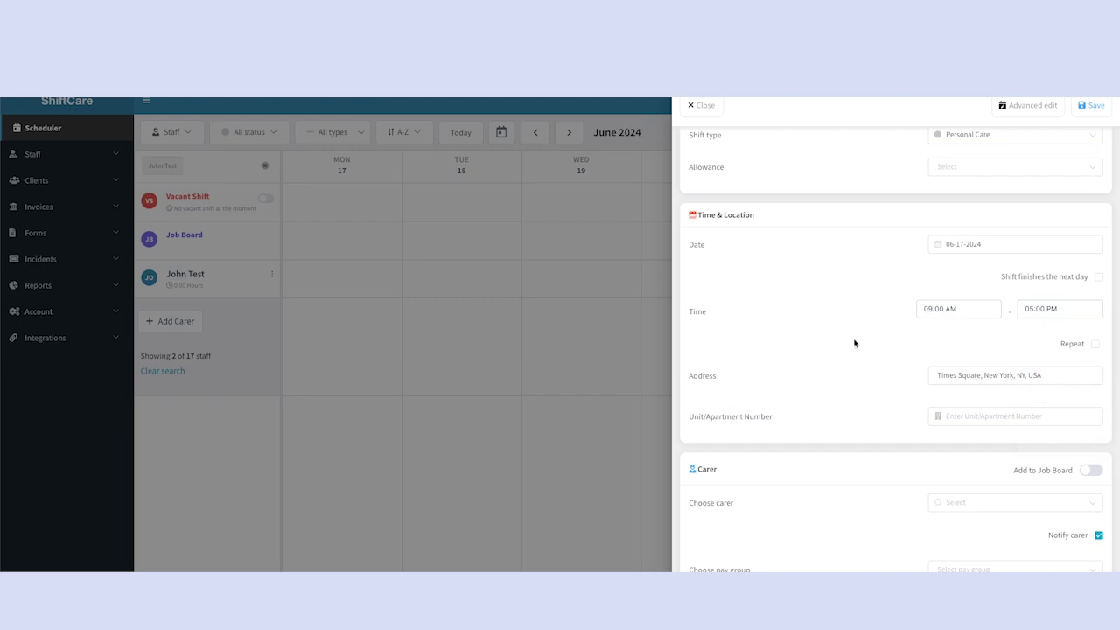
scroll(854, 342, down, 1)
scroll(854, 342, down, 2)
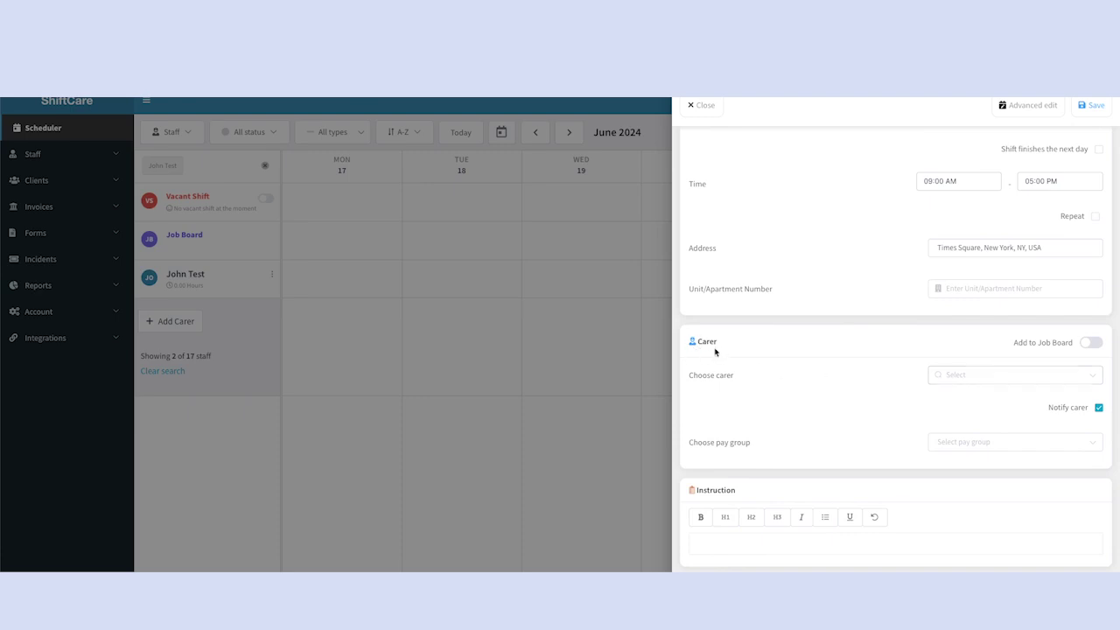
Assign John Test as the shift's carer, leaving Notify carer checked
click(1005, 376)
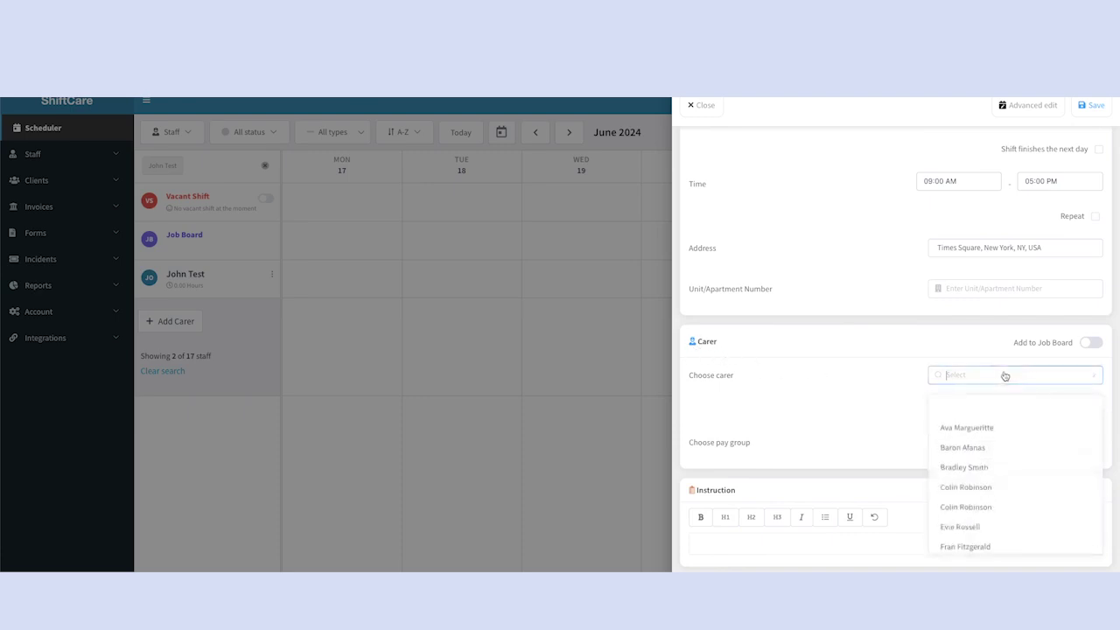
text(test)
click(996, 405)
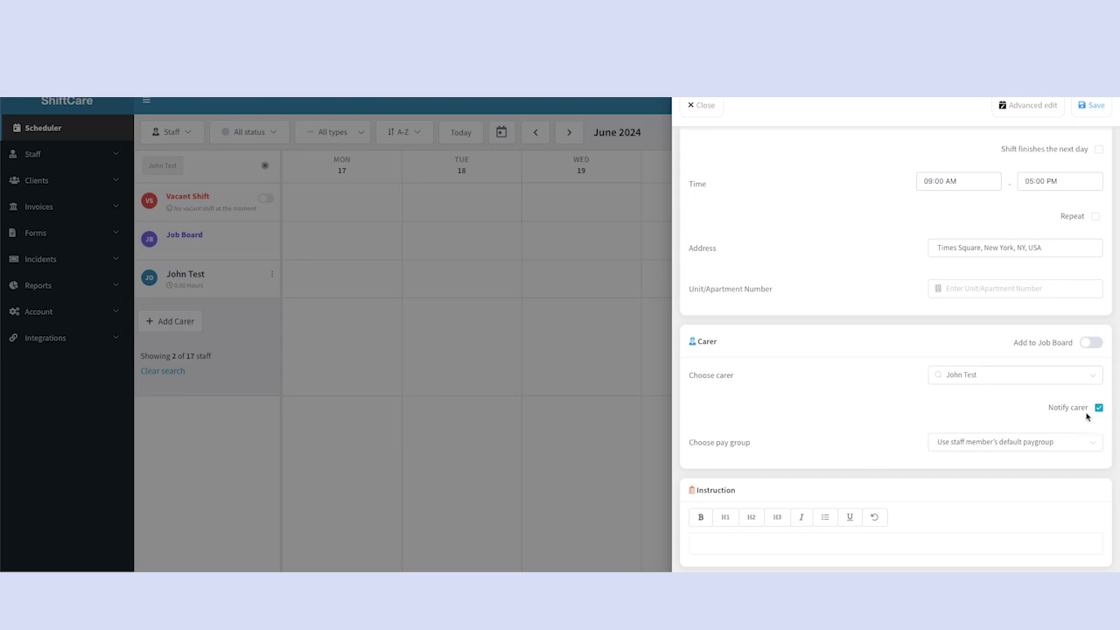
scroll(1085, 415, down, 1)
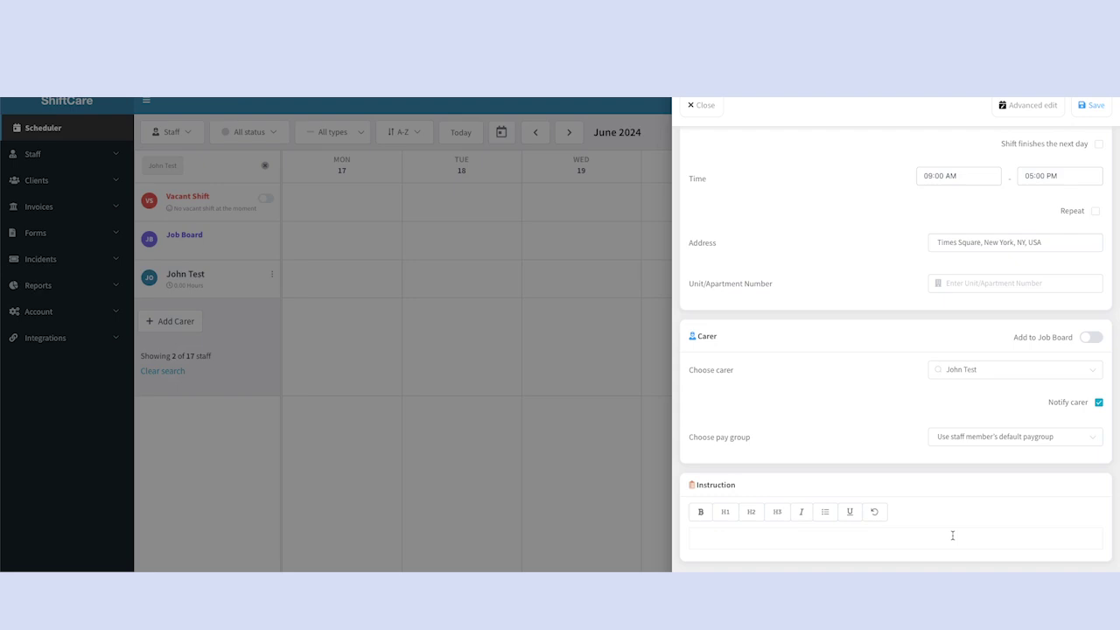
In the Advanced edit form, add two tasks: 'Task 1' and 'task 2'
scroll(951, 534, up, 4)
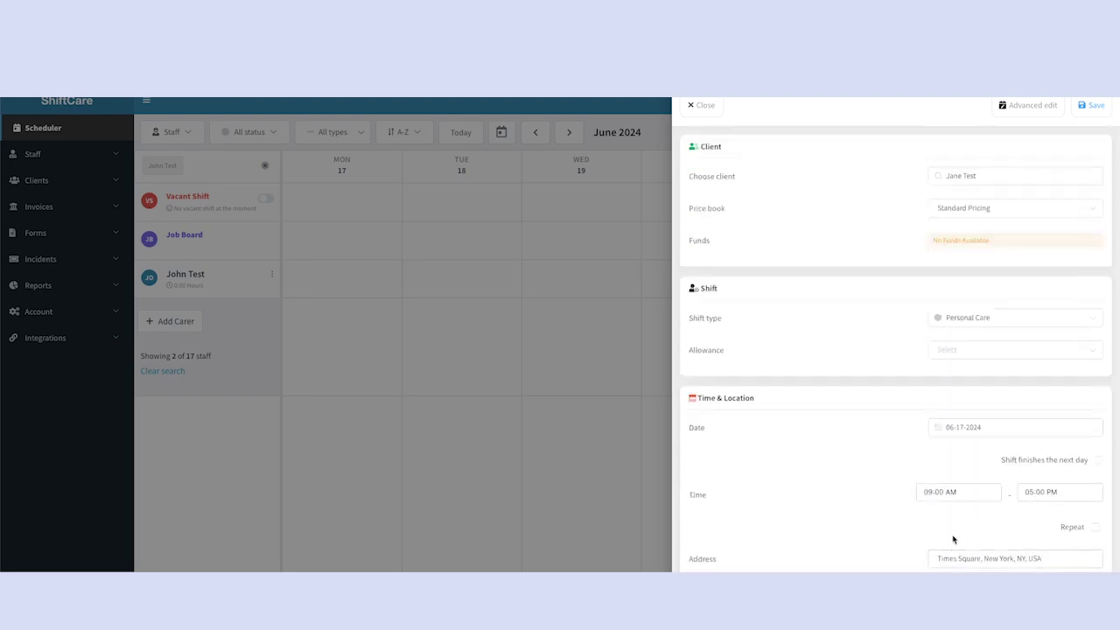
click(1029, 112)
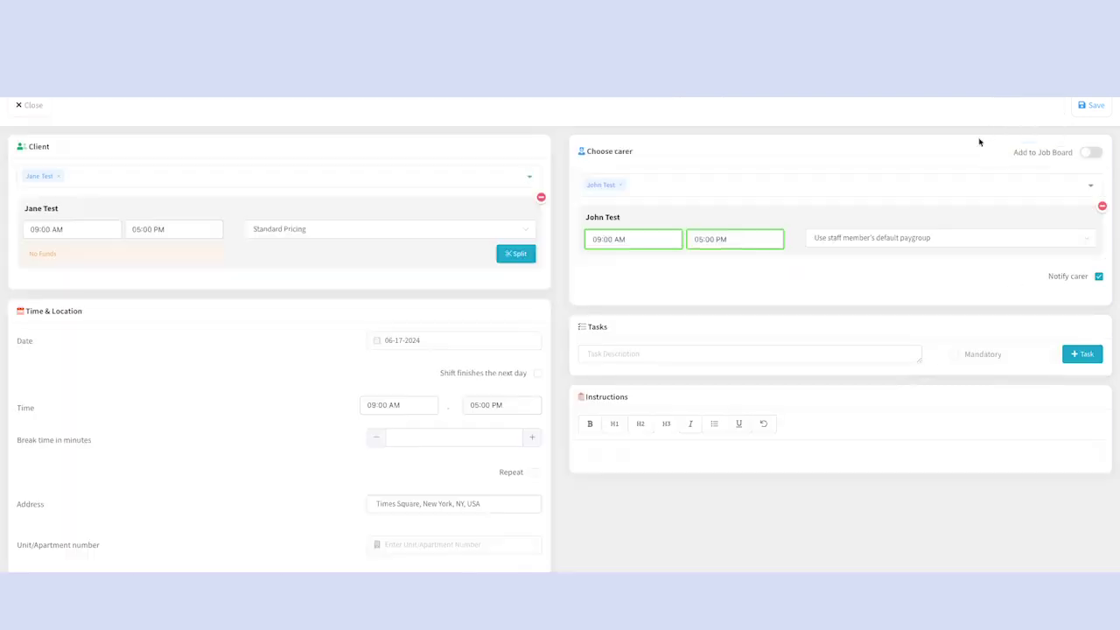
click(655, 353)
text(Task)
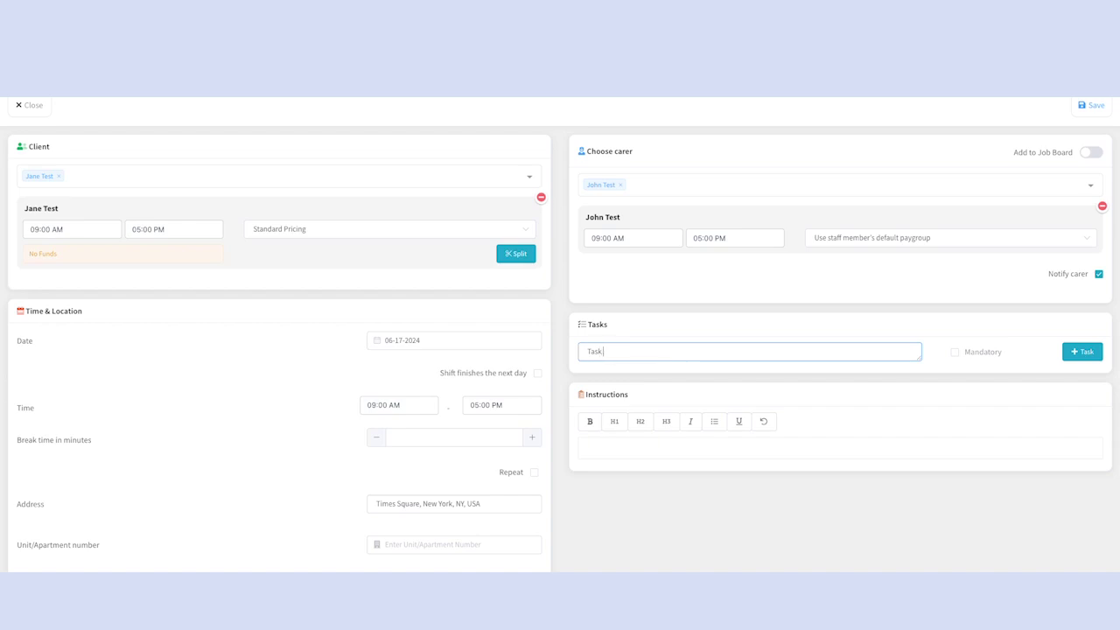
text(s 1)
click(1082, 352)
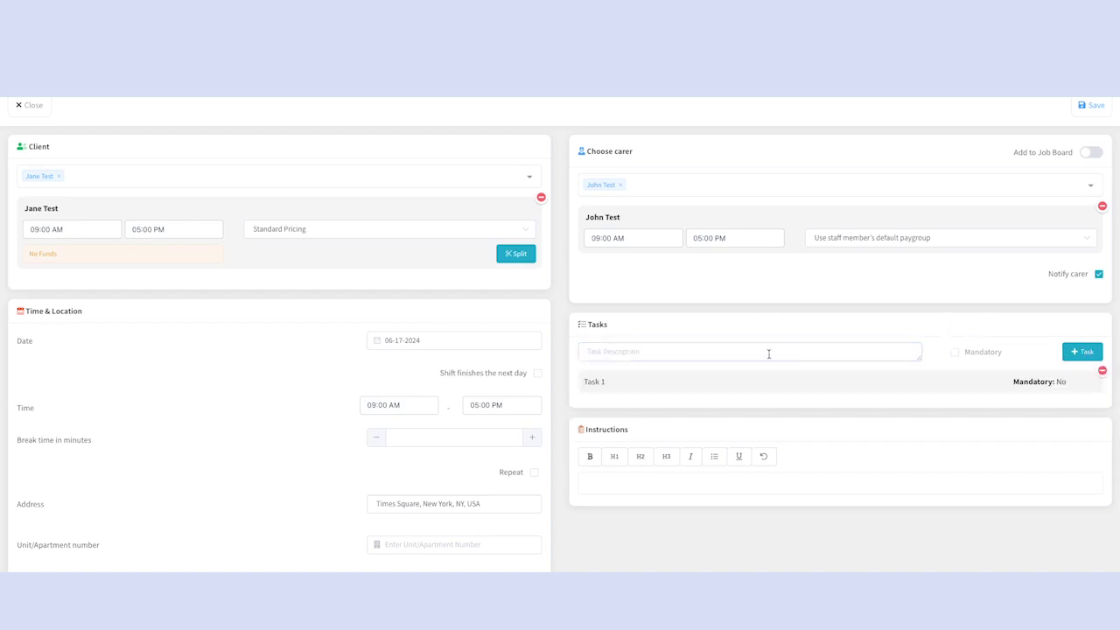
click(697, 353)
text(task 2)
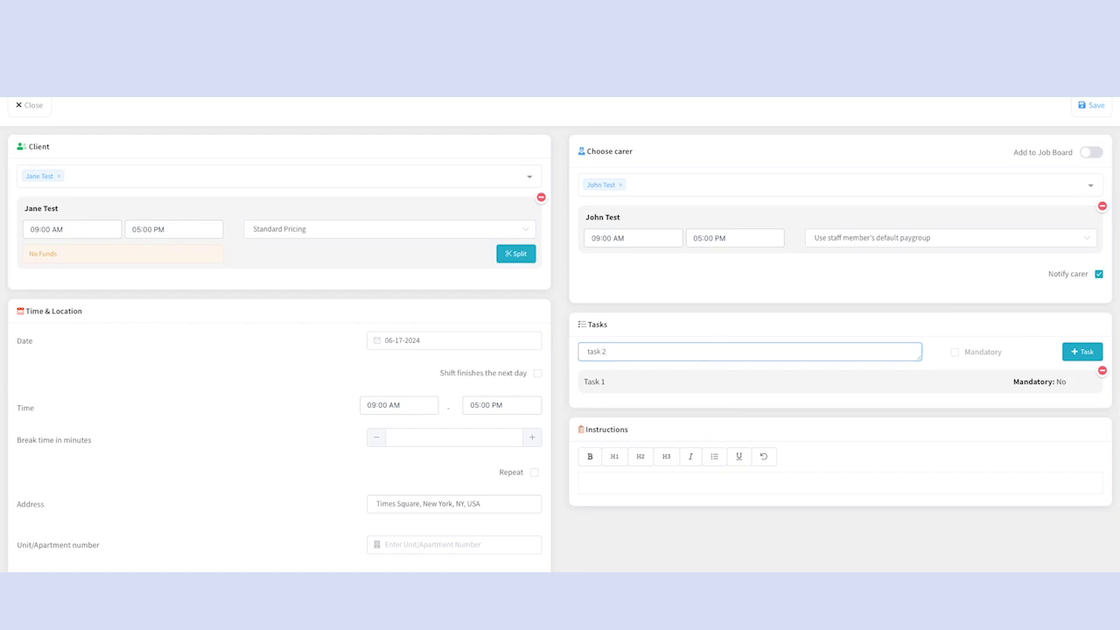
click(1082, 352)
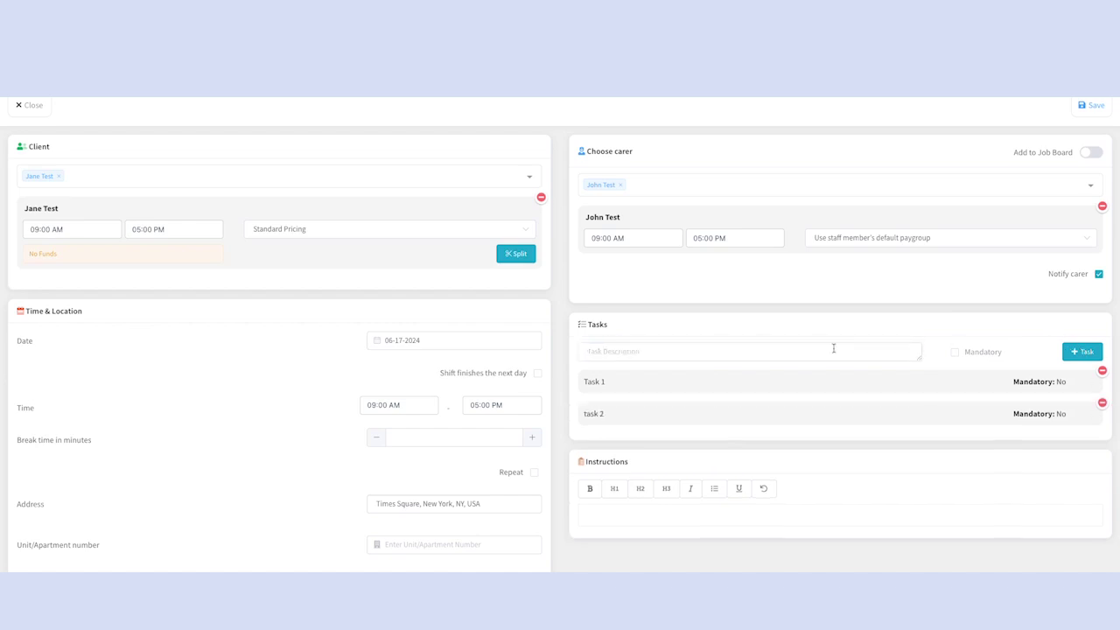
Add a third task, 'important task', with Mandatory ticked
click(695, 353)
text(important)
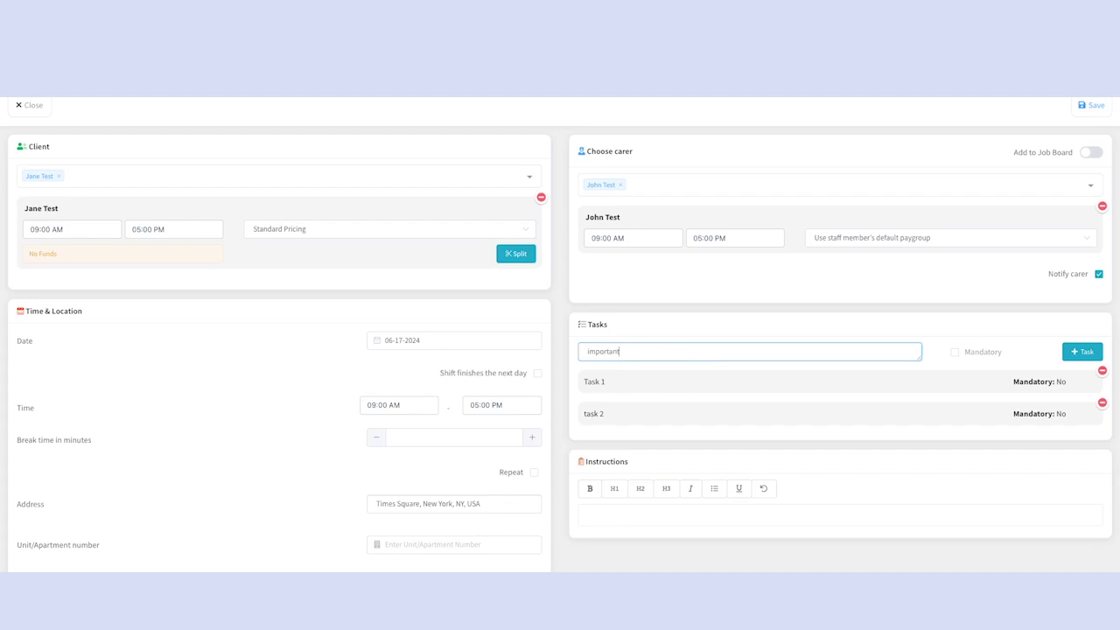
text( task)
click(954, 352)
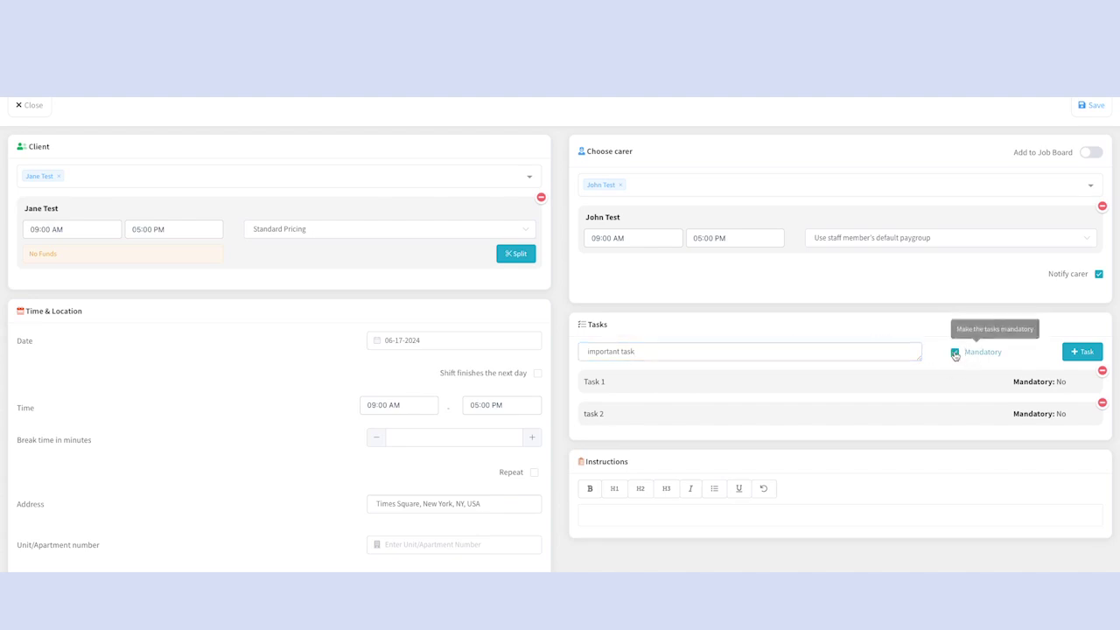
click(1075, 353)
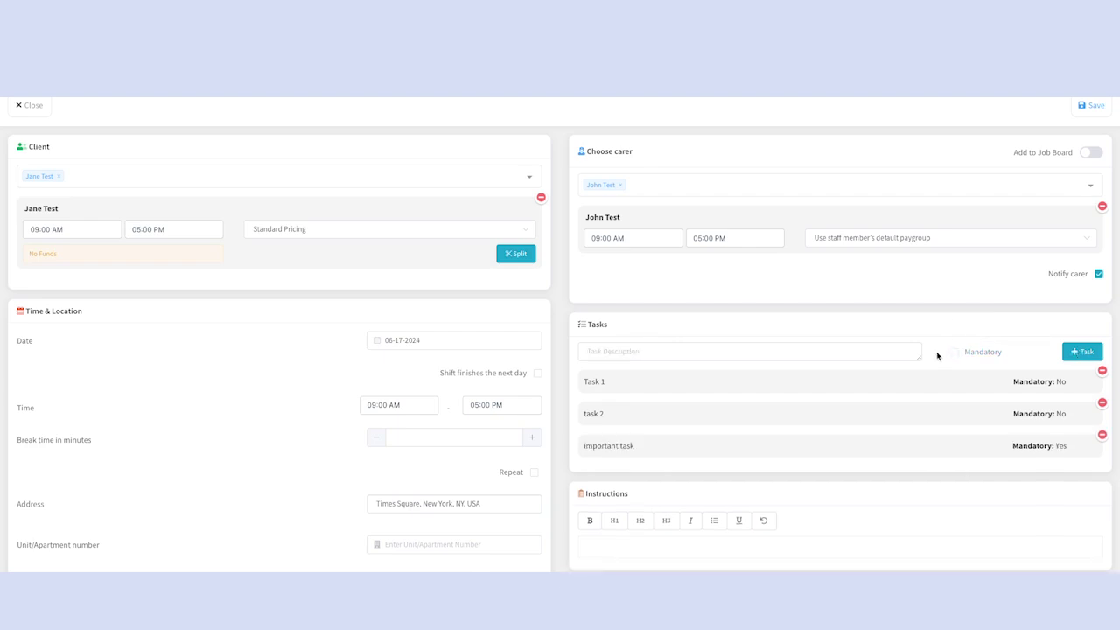
Save the shift with its three tasks
click(1087, 104)
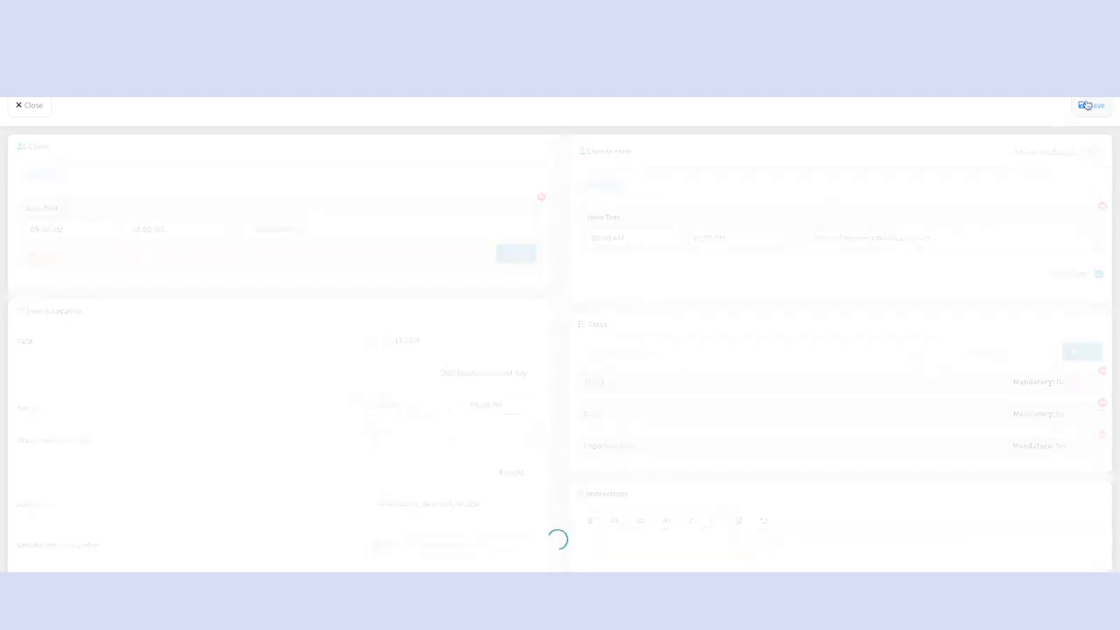